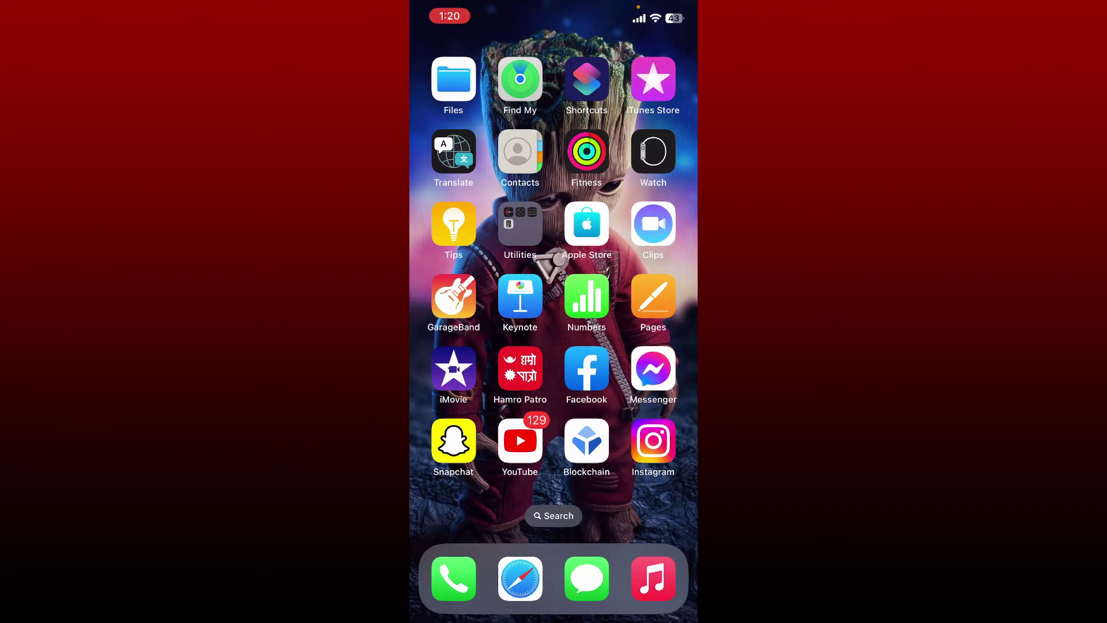
# Step: Swipe to the Settings app and open General > iPhone Storage to list per-app space
pyautogui.moveTo(641, 302); pyautogui.dragTo(467, 304)
pyautogui.click(584, 368)
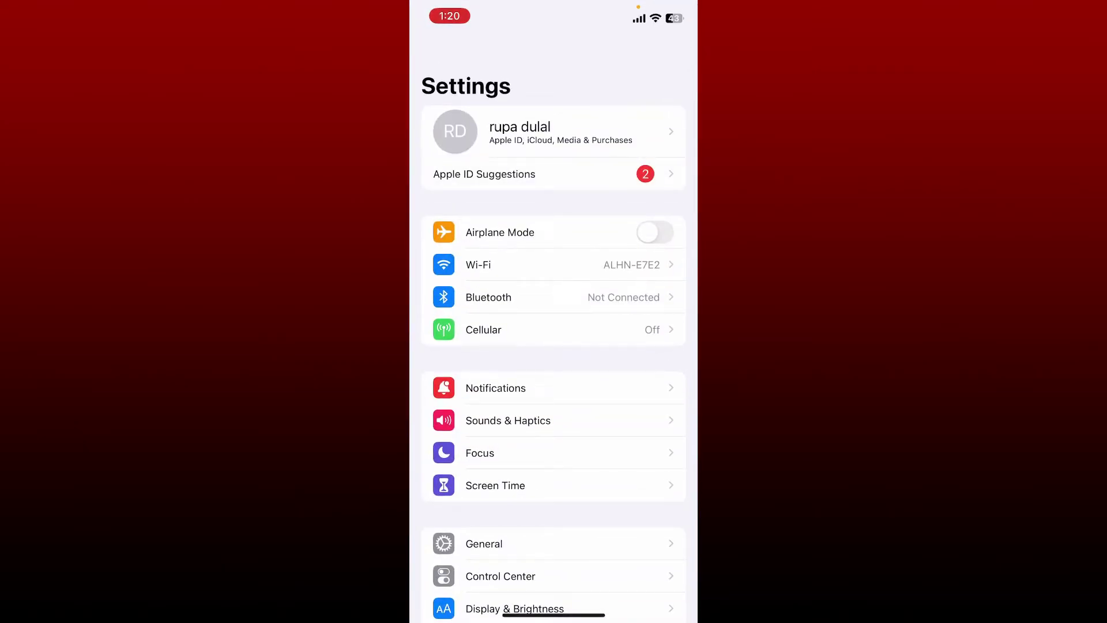
pyautogui.scroll(-5, 555, 347)
pyautogui.click(484, 345)
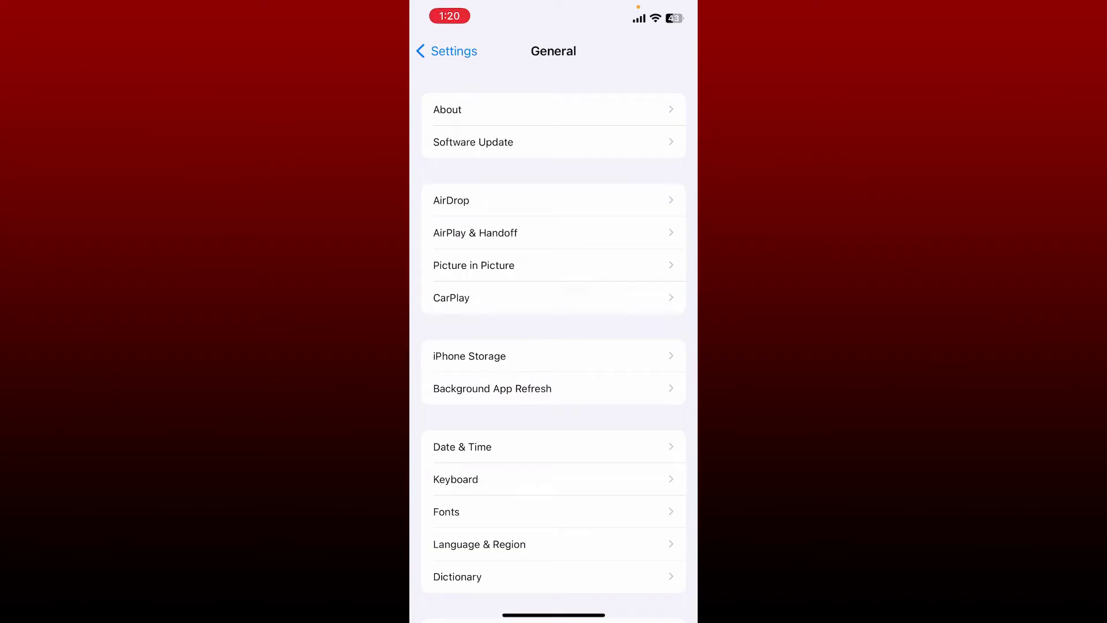
pyautogui.click(552, 356)
pyautogui.scroll(-5, 554, 346)
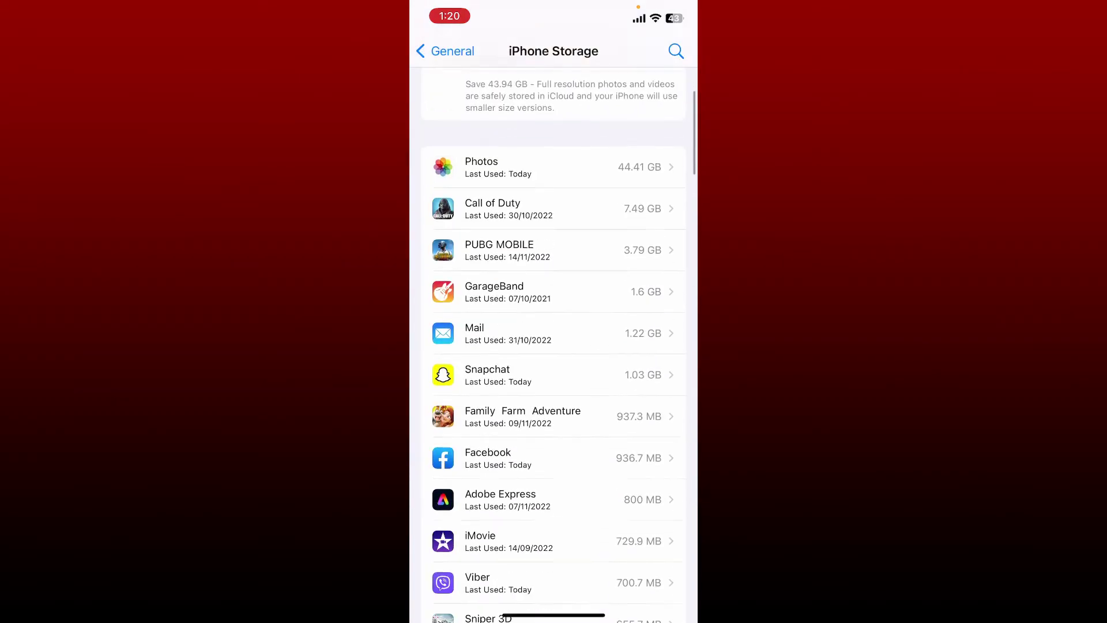
pyautogui.scroll(-5, 554, 346)
pyautogui.scroll(-5, 554, 347)
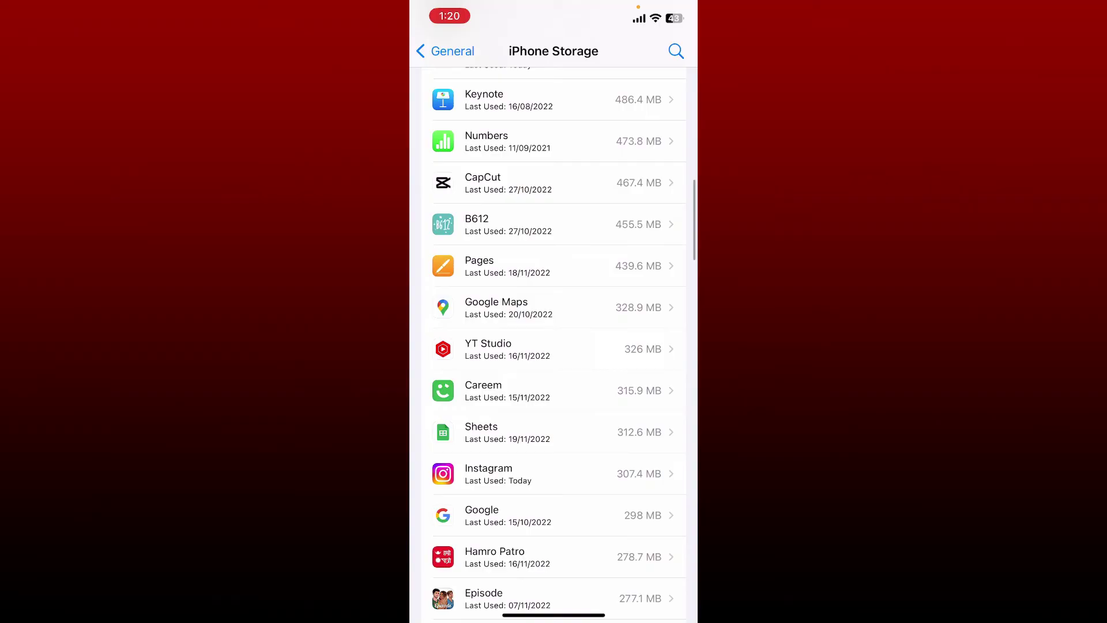
pyautogui.scroll(-5, 554, 346)
# Step: Delete Waze from its iPhone Storage page, confirming removal of all its data
pyautogui.click(554, 413)
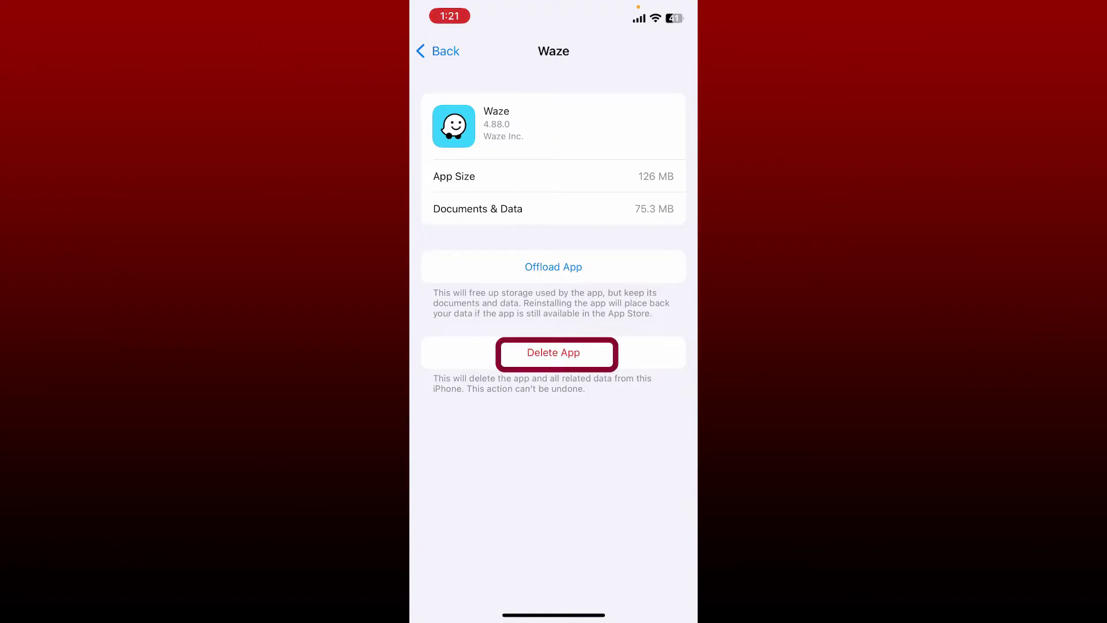
pyautogui.click(553, 352)
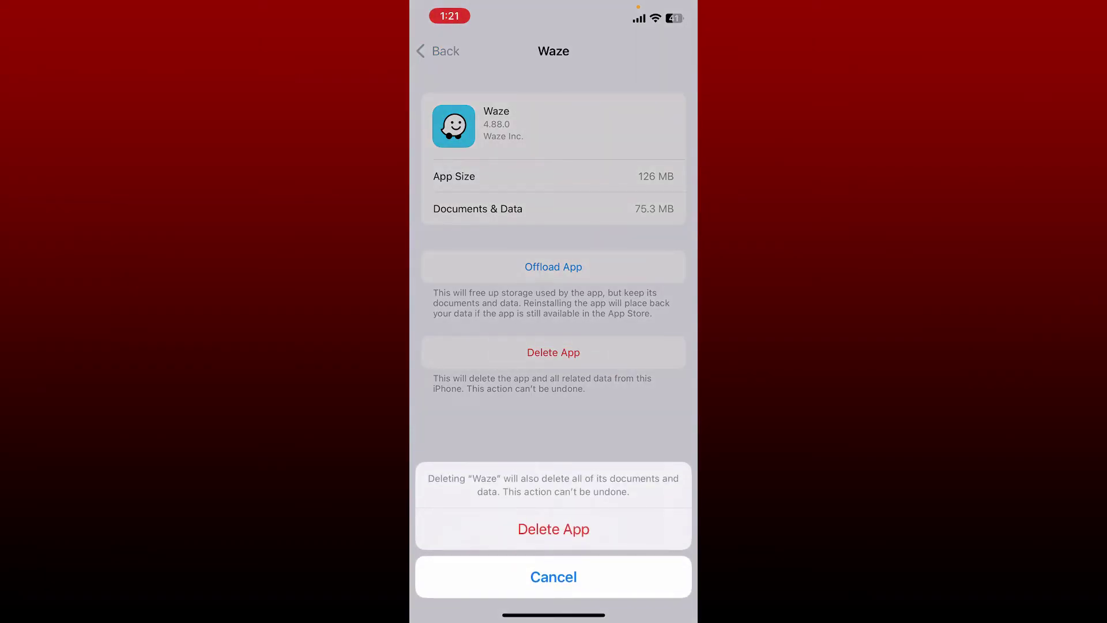
pyautogui.click(553, 528)
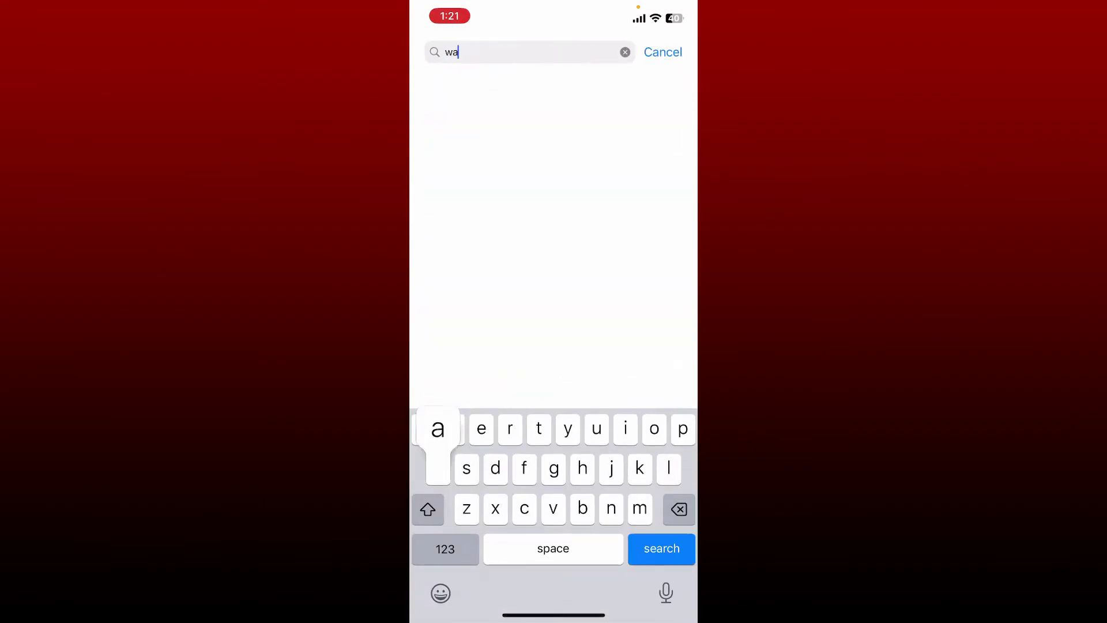
# Step: Search the App Store for Waze and download it again
pyautogui.press('Return')
pyautogui.click(671, 110)
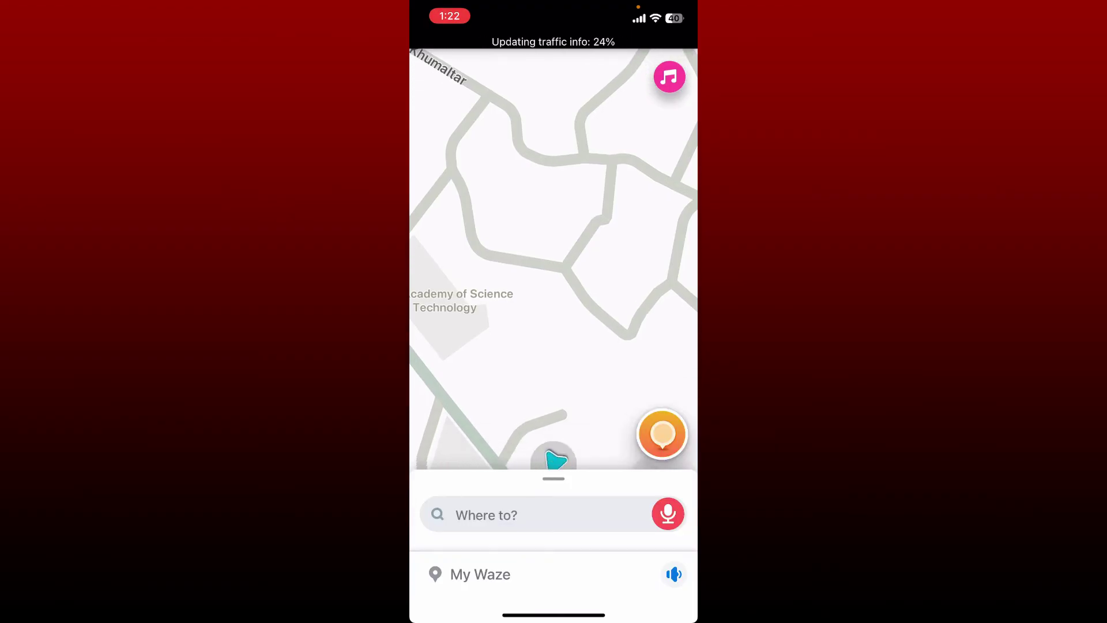
# Step: Swipe up from Waze to the home screen showing the reinstalled Waze icon
pyautogui.moveTo(554, 615); pyautogui.dragTo(554, 346)
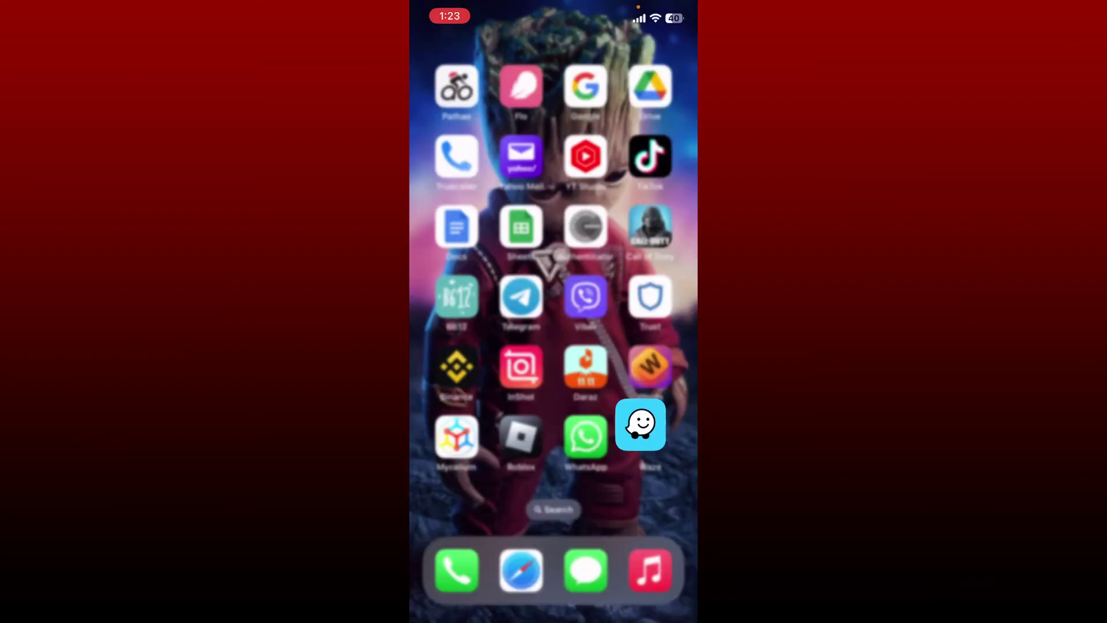